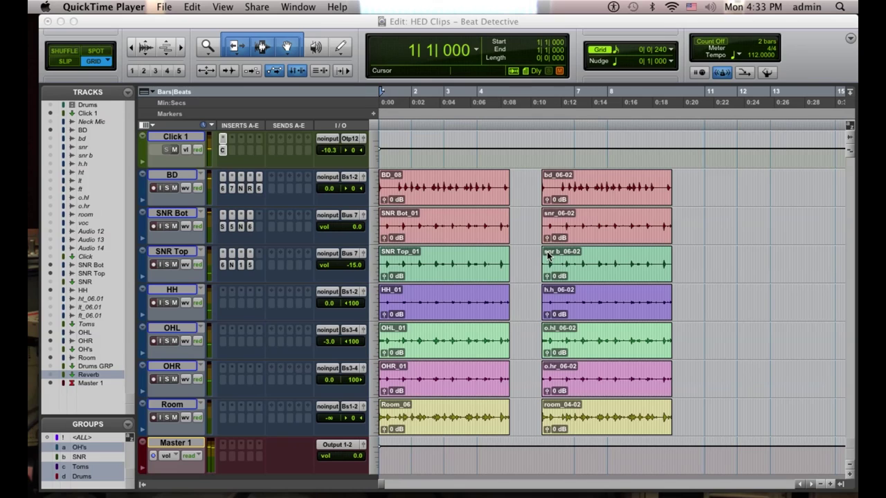
- Select the second group of drum clips, from bar 6 to bar 9, and play it back to hear its timing
left_click(476, 245)
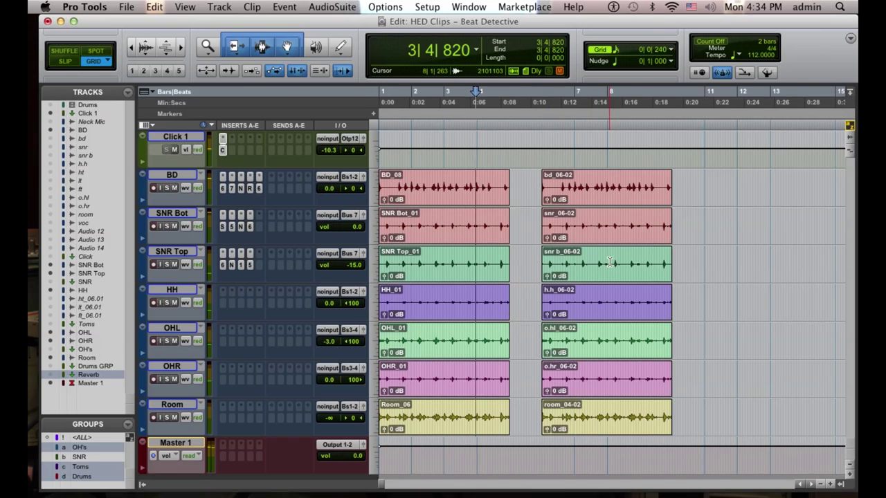
left_click(615, 197)
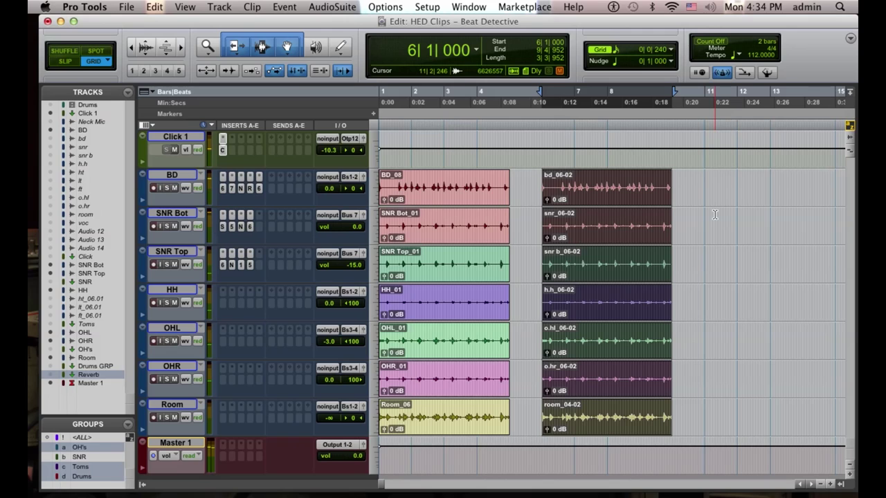
key("space")
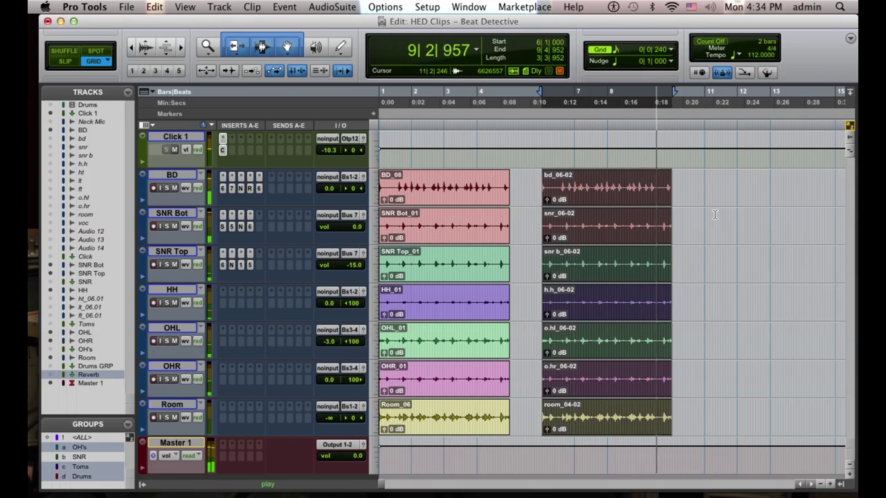
key("space")
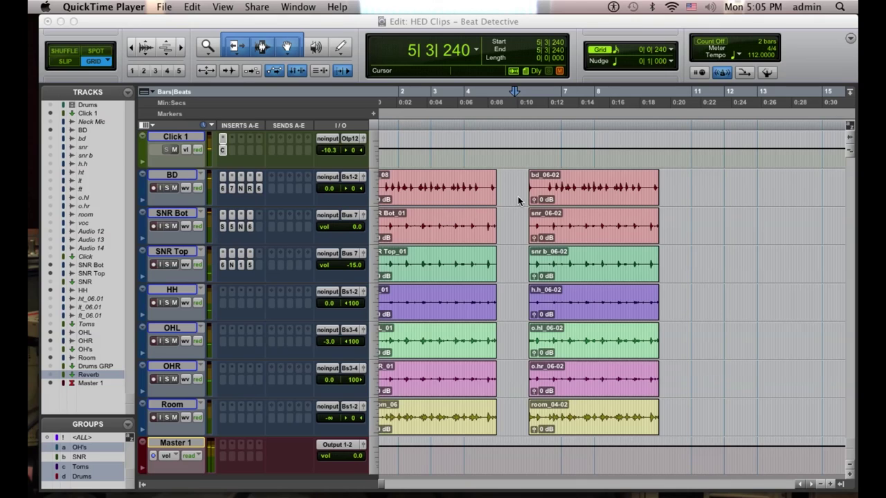
- Open Beat Detective and set its operation to Clip Separation
left_click(344, 26)
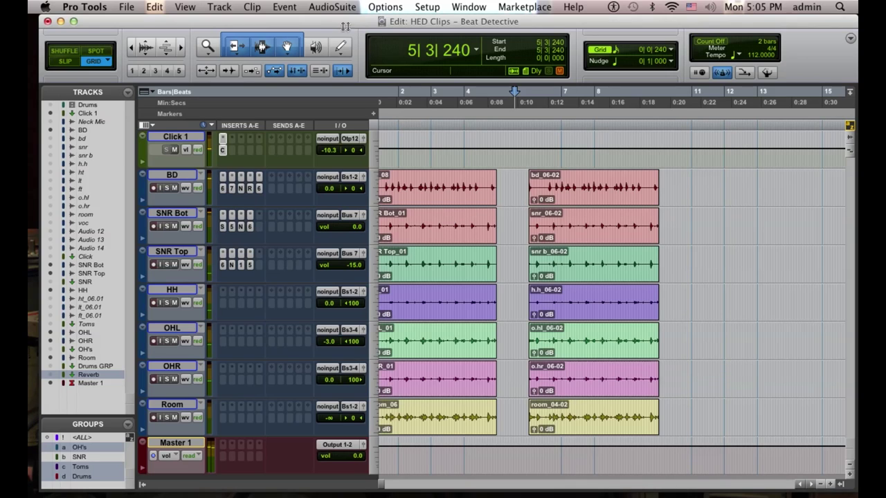
left_click(284, 8)
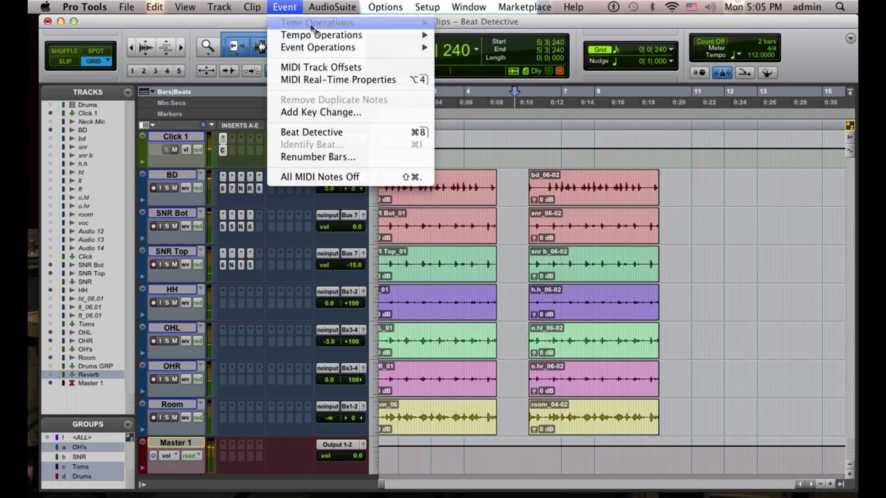
left_click(399, 136)
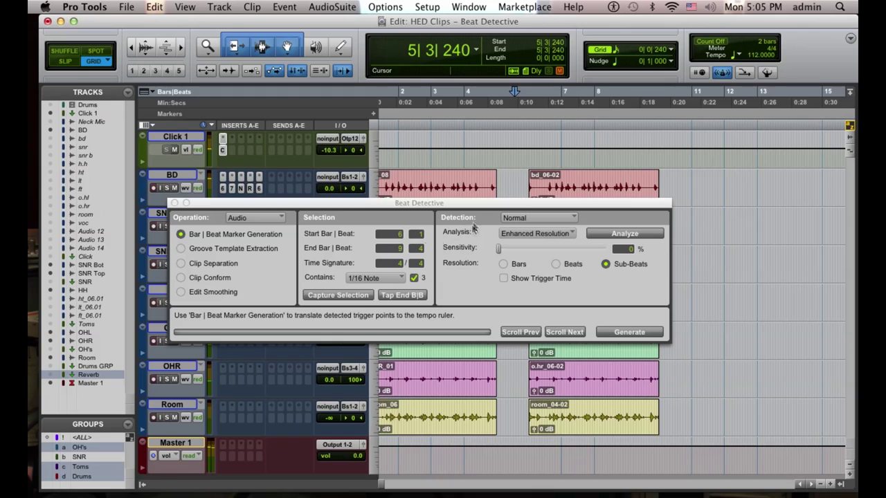
left_click(232, 269)
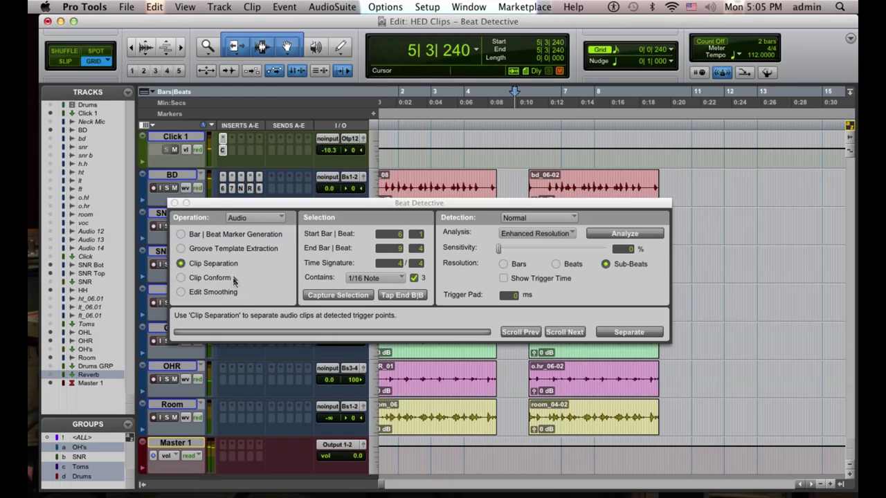
left_click(228, 293)
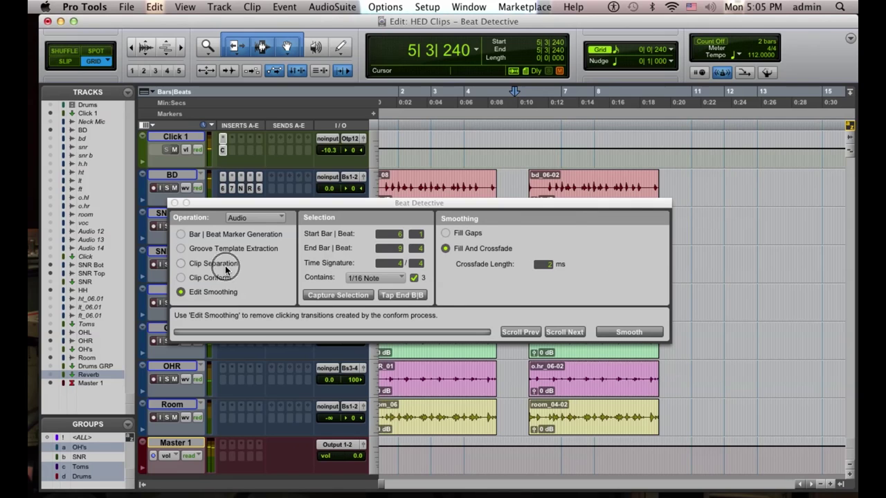
left_click(225, 266)
left_click_drag(578, 204, 657, 186)
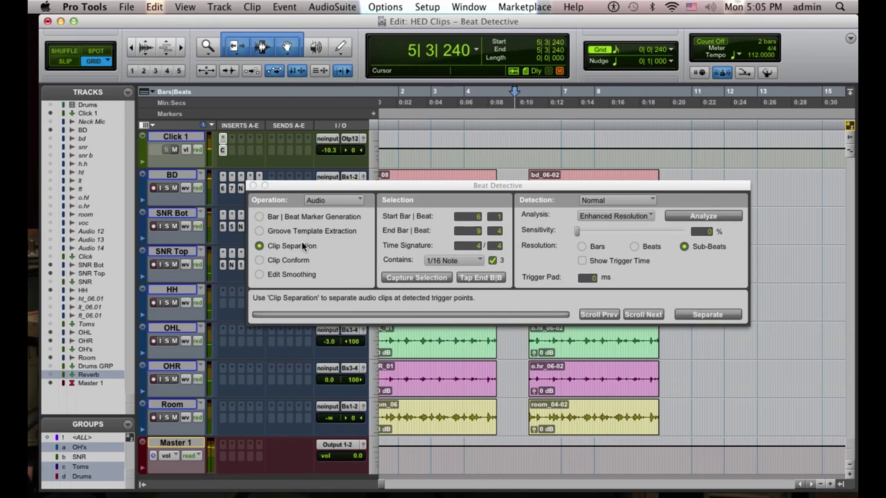
left_click_drag(424, 184, 340, 220)
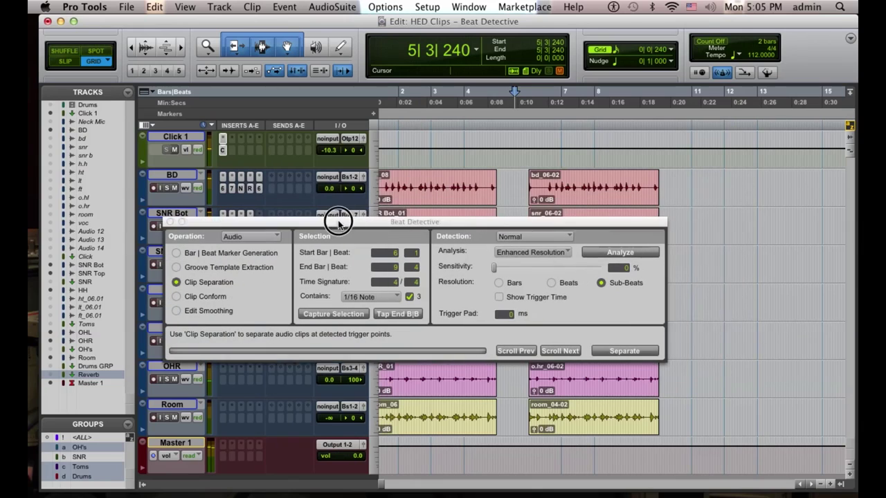
- Select the drum clips starting at bar 6, capture them as Beat Detective's selection and analyze them with Enhanced Resolution
left_click(594, 199)
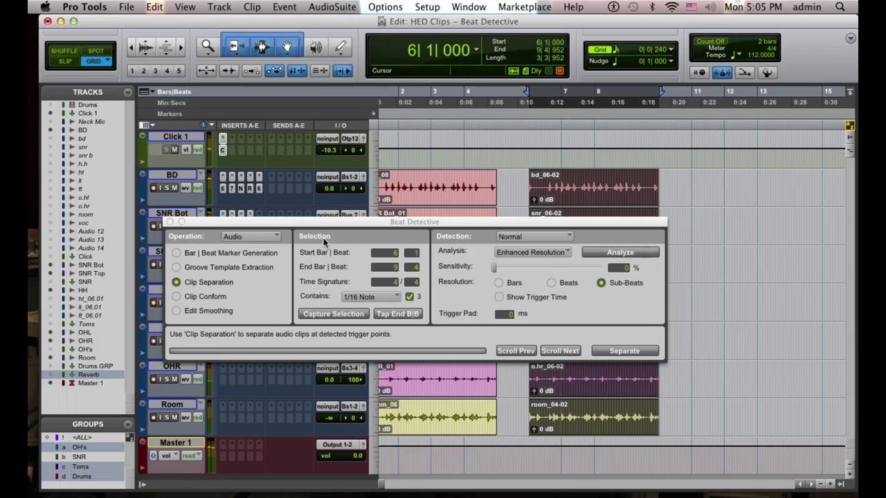
left_click(337, 314)
left_click(448, 223)
left_click_drag(449, 223, 446, 216)
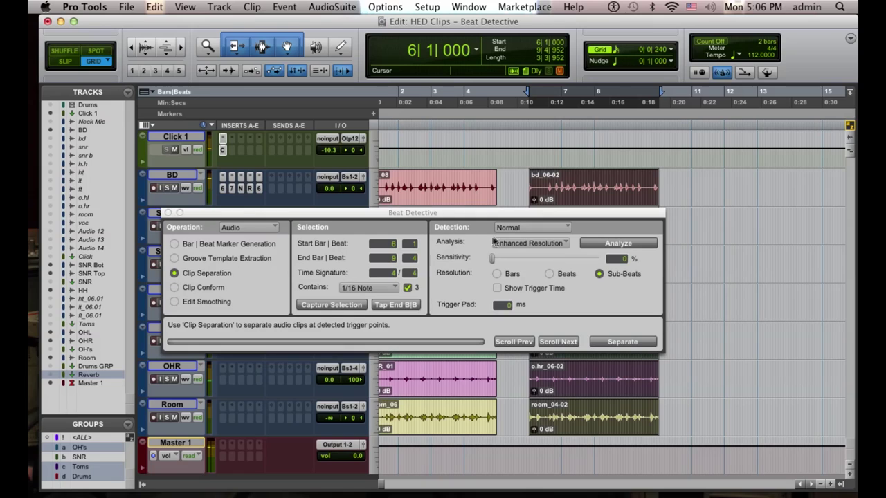
left_click(635, 245)
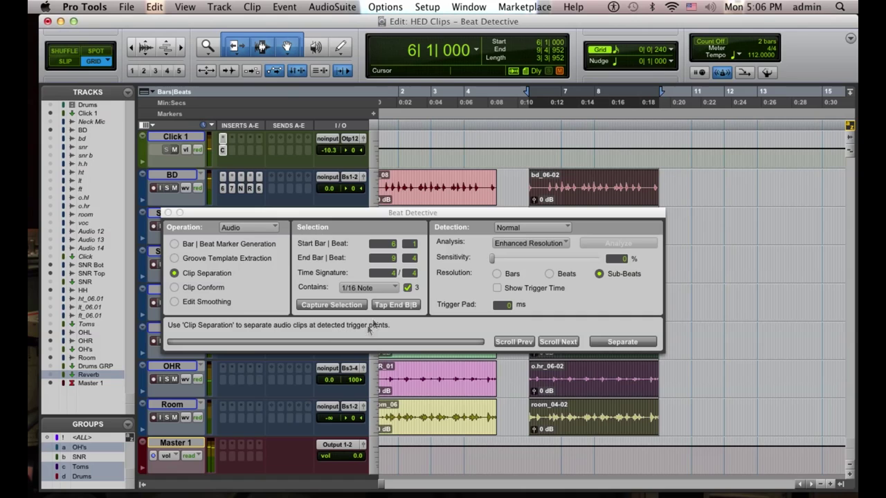
- Set the detection sensitivity to 17% and inspect the trigger markers on the selected drum clips up close
left_click_drag(504, 212, 509, 271)
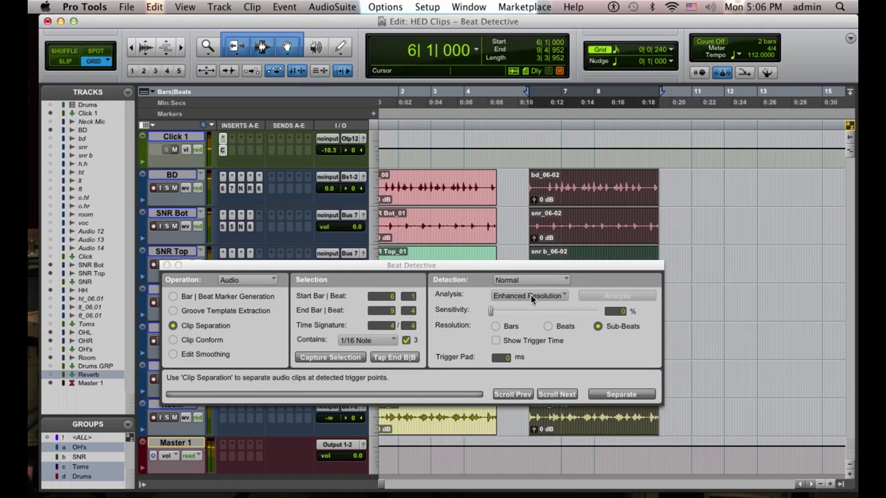
left_click_drag(491, 311, 511, 315)
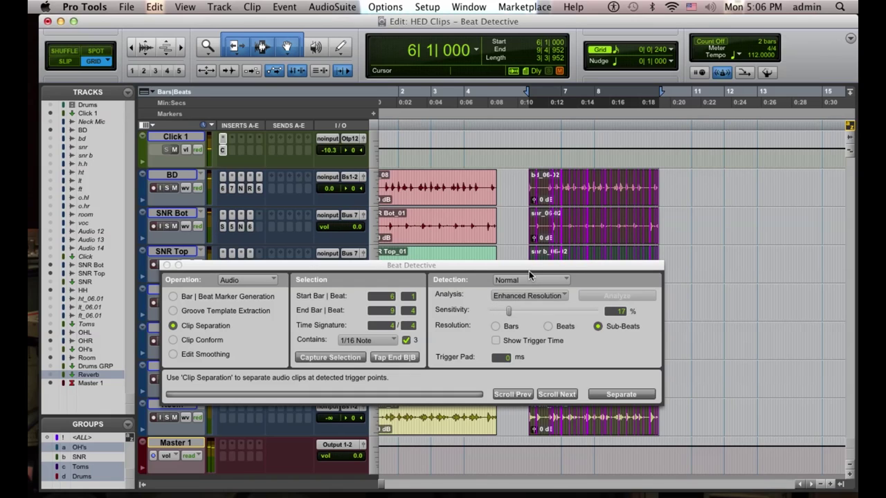
key("super+bracketright")
key("super+bracketright")
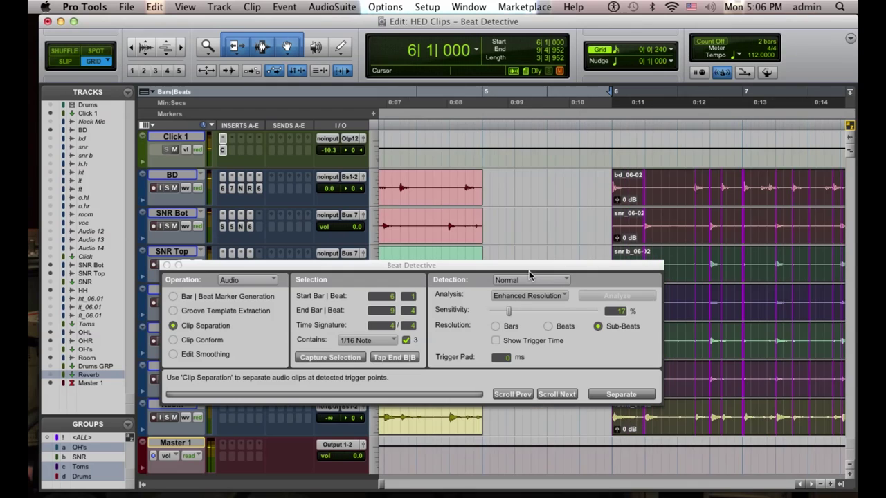
key("super+bracketright")
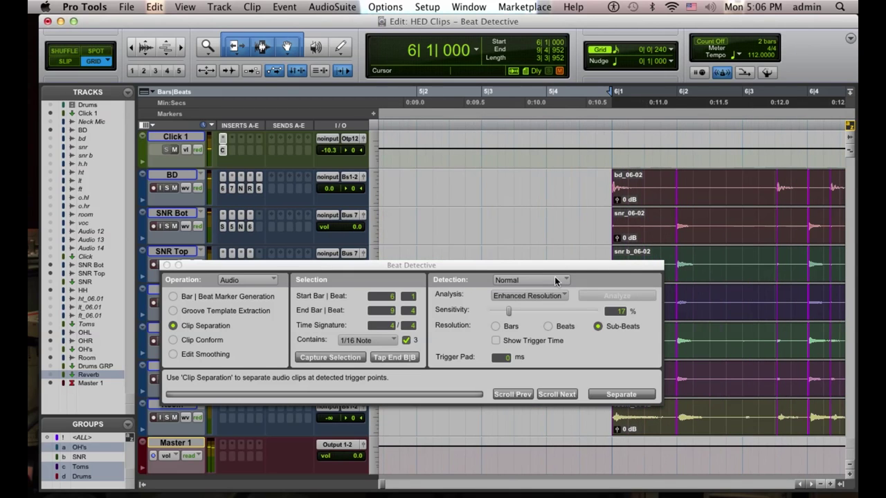
left_click_drag(559, 271, 490, 270)
left_click(802, 485)
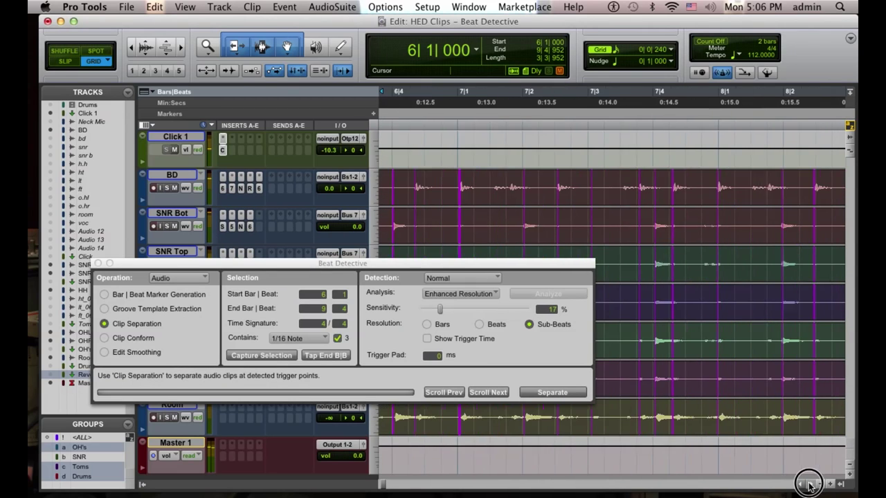
left_click(799, 485)
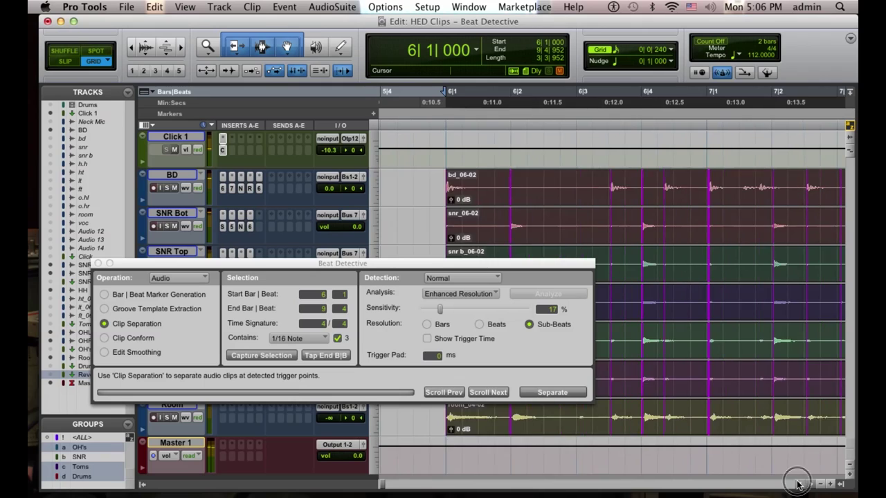
- Set the detection sensitivity to 34% with Sub-Beats resolution and check the trigger markers across the whole drum selection
left_click_drag(440, 312, 468, 316)
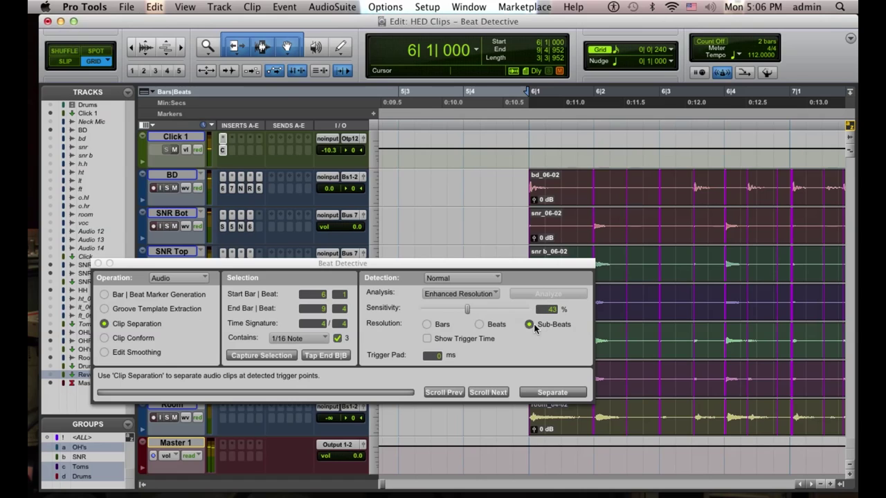
mouse_move(469, 314)
left_mouse_down()
mouse_move(483, 312)
mouse_move(470, 312)
left_mouse_up()
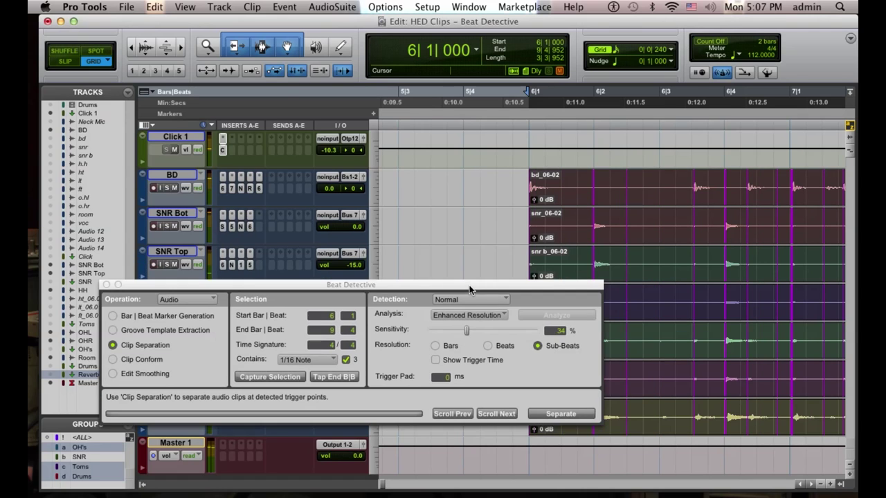
mouse_move(469, 289)
left_mouse_down()
mouse_move(475, 247)
mouse_move(481, 296)
left_mouse_up()
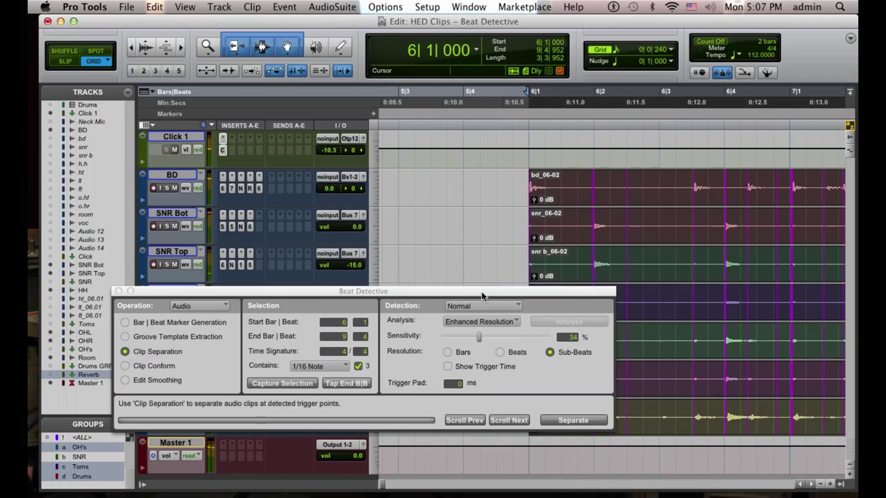
key("super+bracketleft")
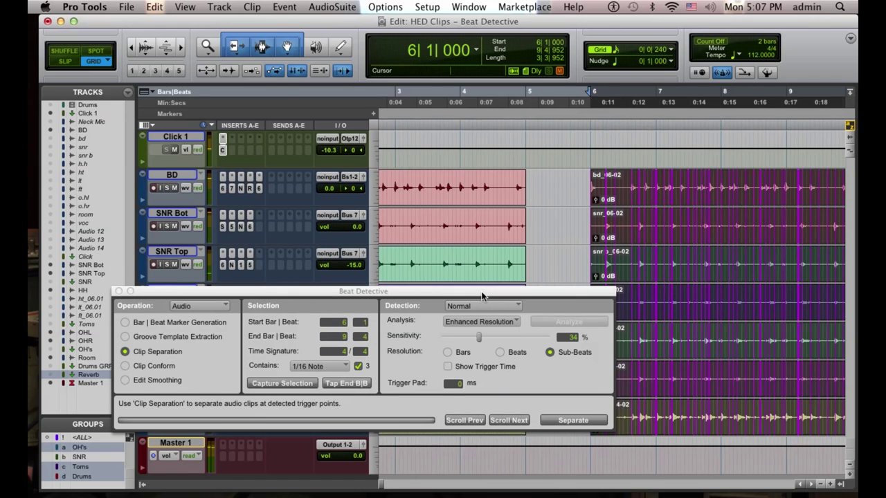
left_click(814, 485)
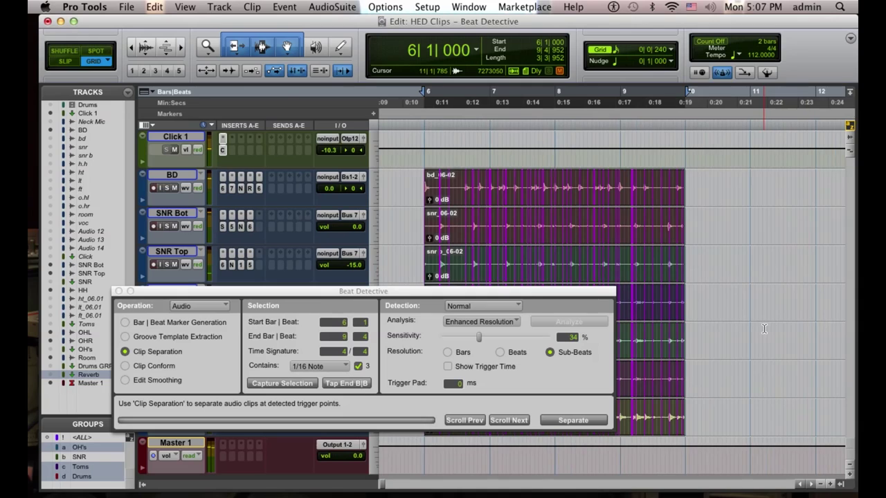
key("super+bracketright")
key("super+bracketright")
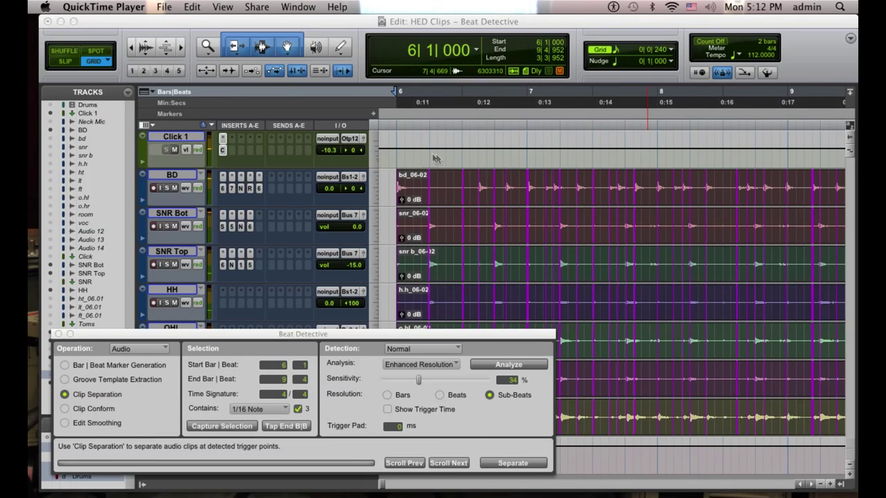
- Play back the selected drums from bar 6 to compare the hits with the detected trigger markers
left_click(566, 169)
key("space")
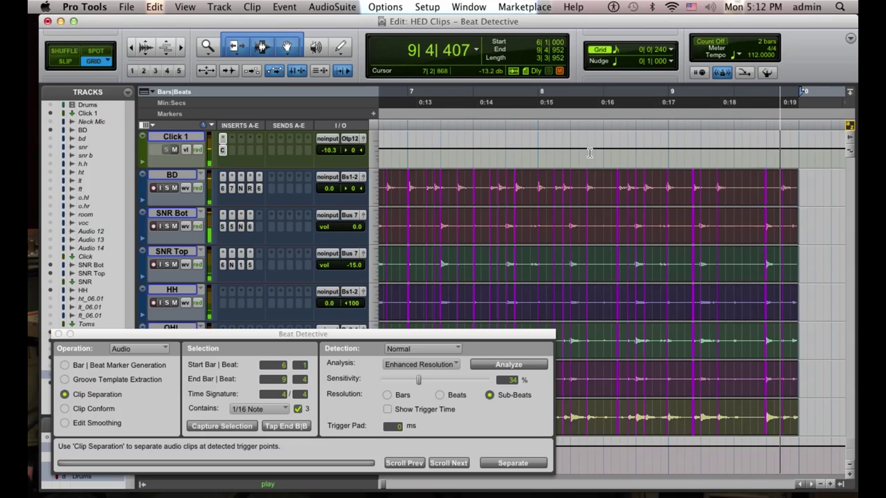
key("space")
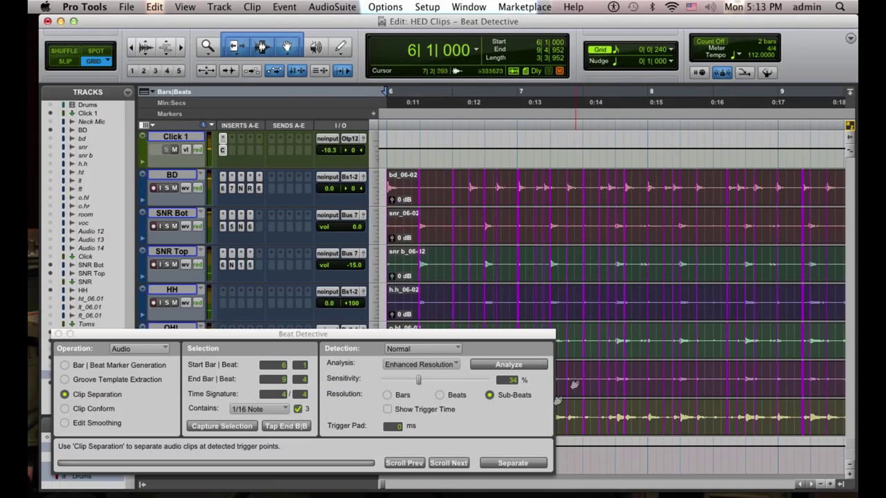
- Separate the selected drum clips at the detected trigger points and review the cuts through bar 9
left_click(535, 468)
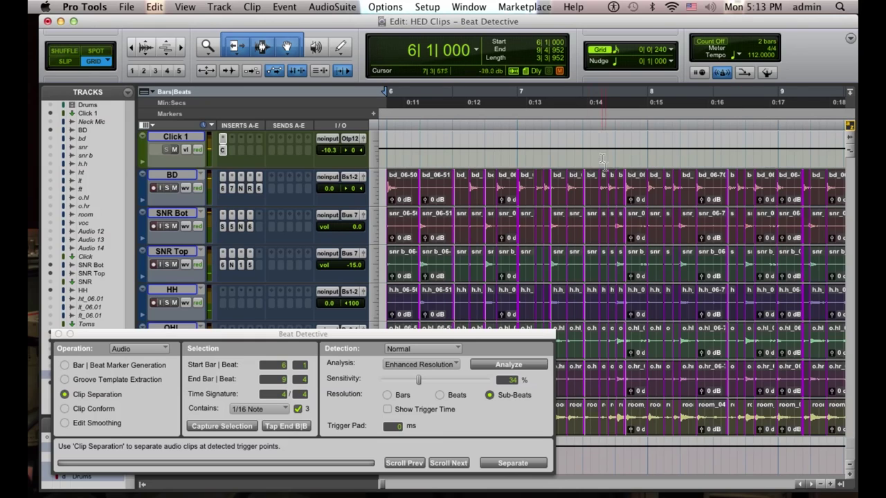
left_click(812, 484)
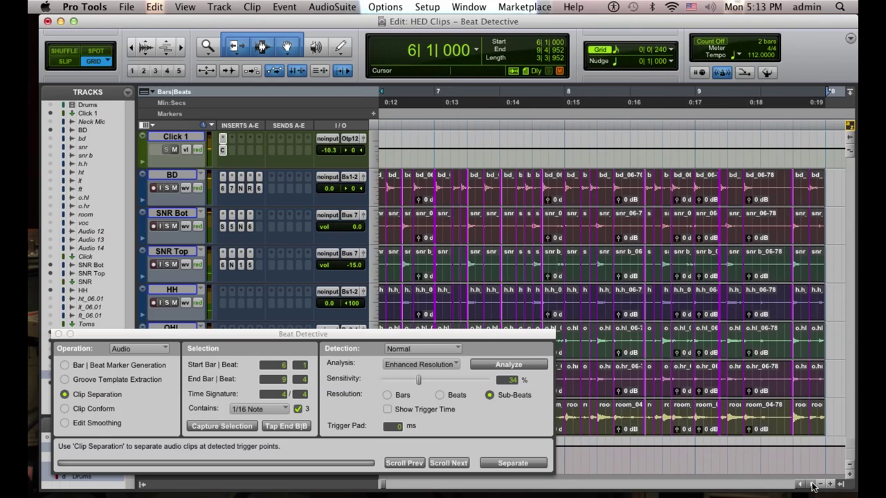
left_click(803, 484)
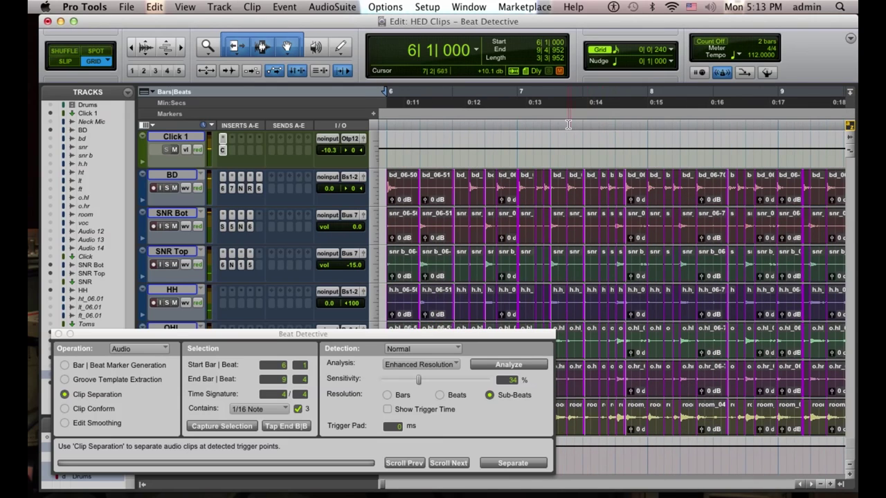
- Choose a 1/16 note grid and quantize the separated drum clips to it, reviewing their new positions
left_click(618, 53)
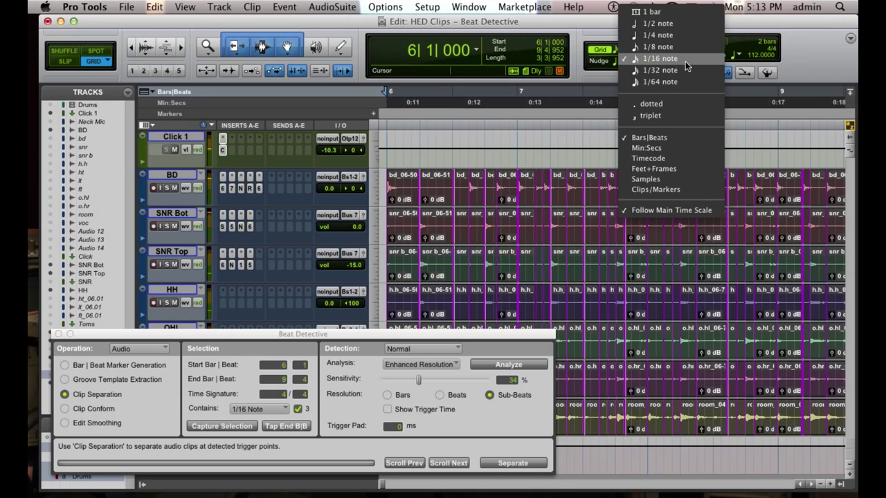
left_click(687, 66)
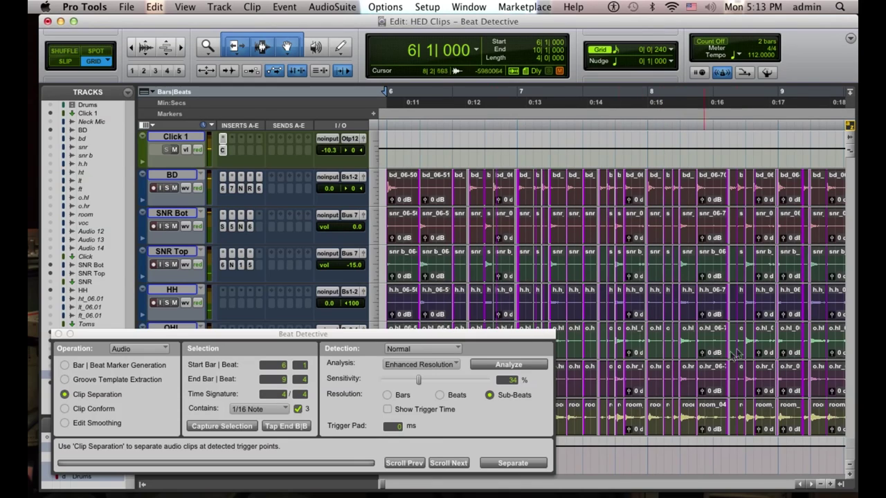
left_click(800, 485)
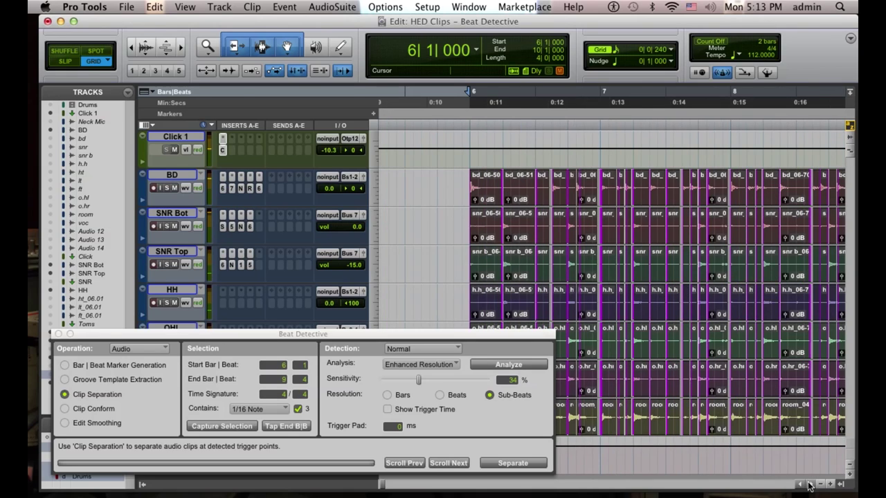
left_click(813, 486)
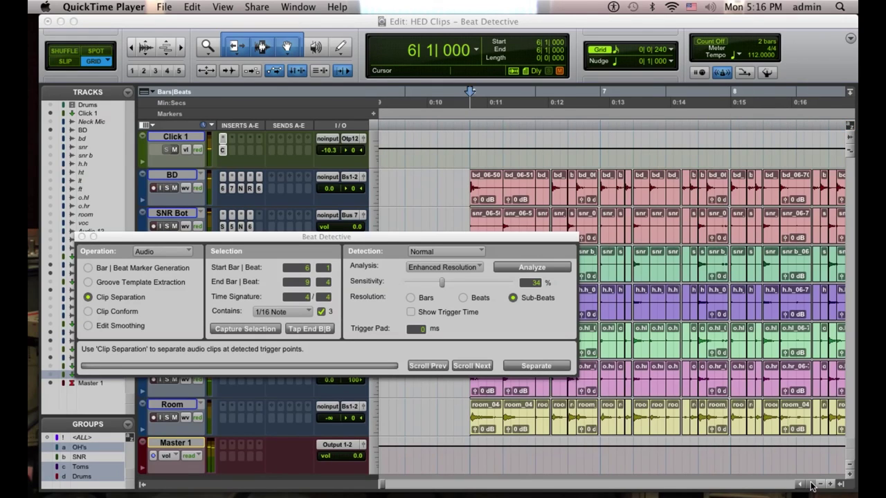
- Play back the quantized drum clips from bar 6 through the end of the section to check their timing
left_click(813, 485)
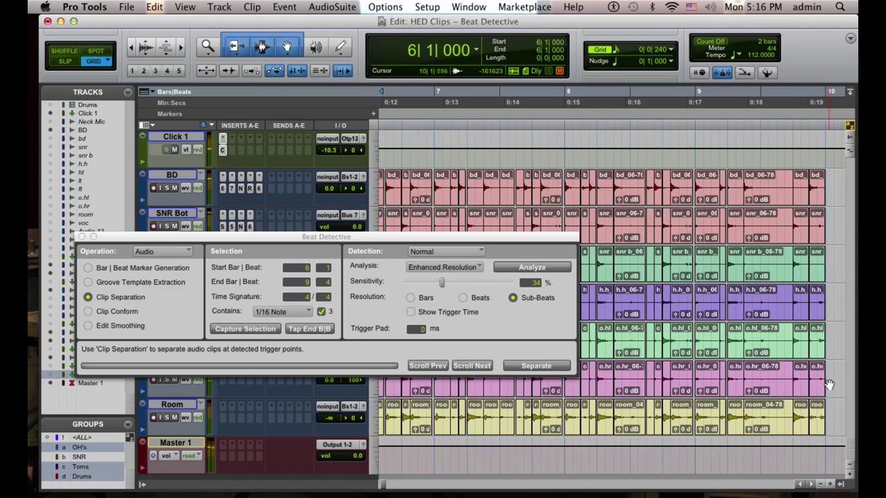
key("space")
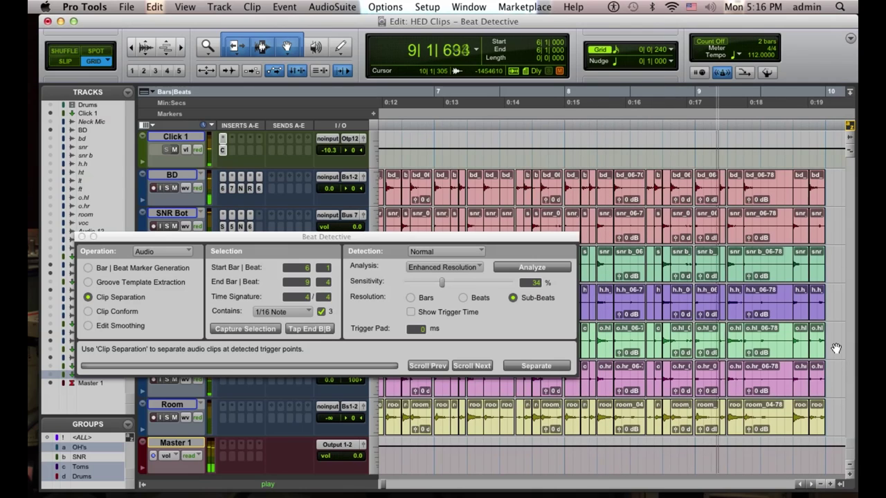
key("space")
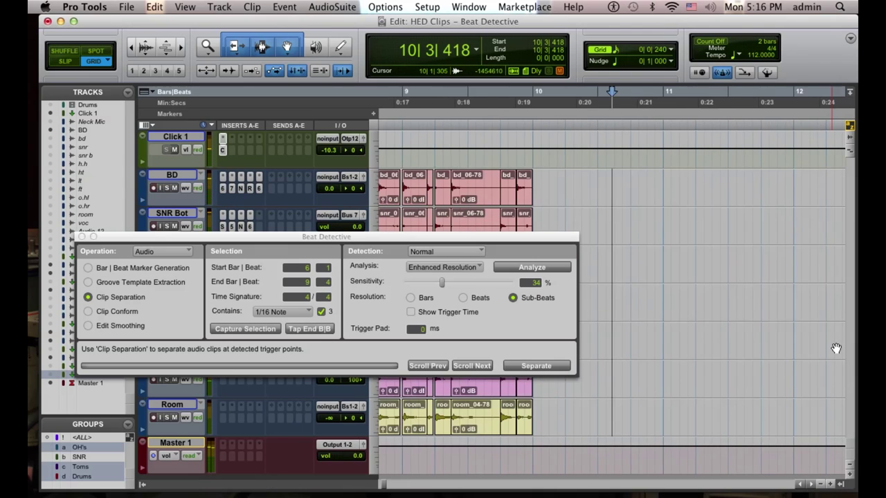
- Select all the separated drum clips across the grouped tracks from bar 6 to bar 10
scroll(776, 235, "left", 2)
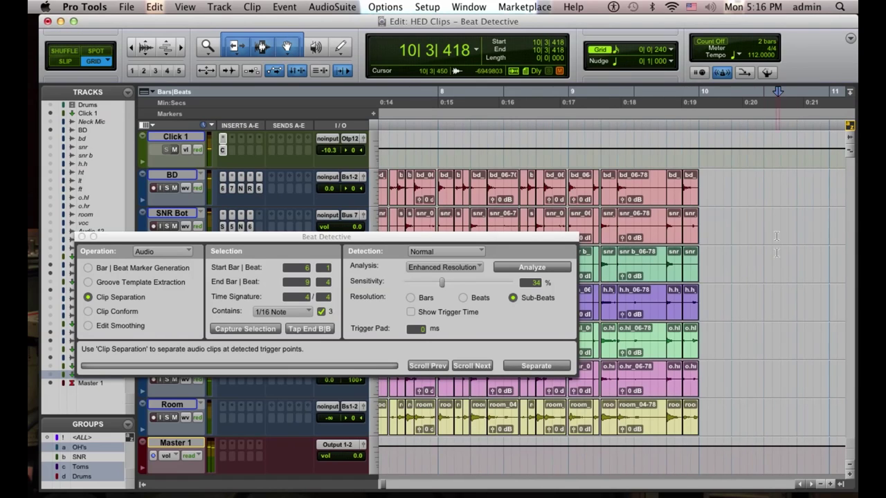
left_click(690, 204)
scroll(689, 204, "left", 3)
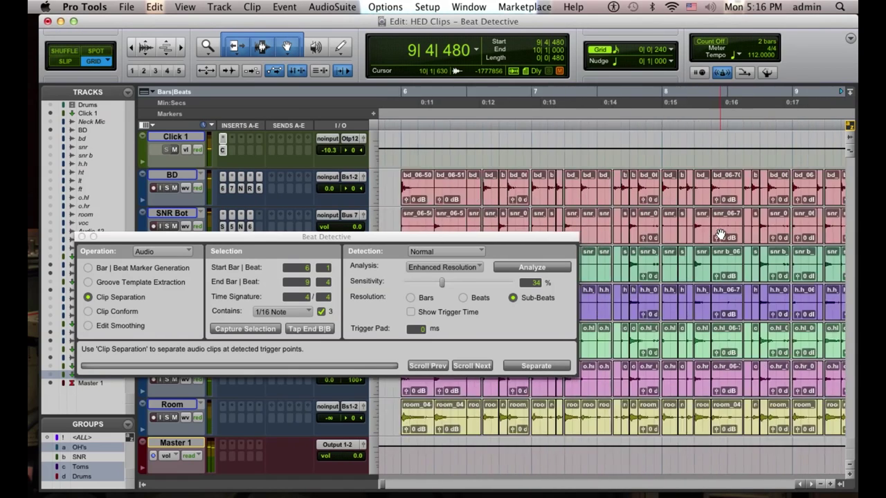
left_click(620, 238, "shift")
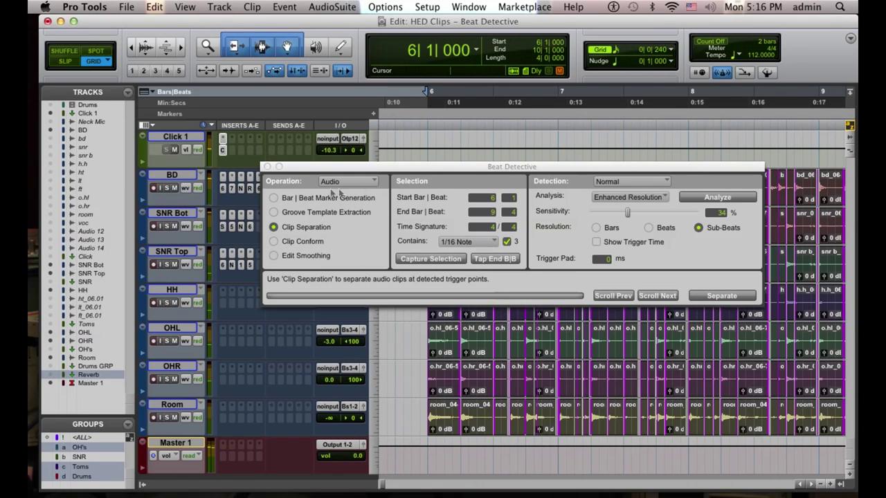
- Smooth the selected drum clips using Fill And Crossfade with a 5 ms crossfade length, and close Beat Detective
left_click(309, 256)
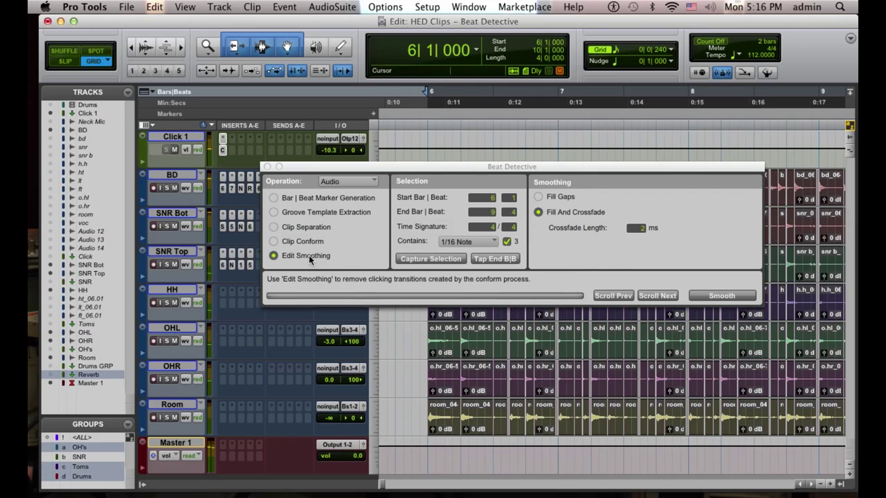
left_click_drag(551, 173, 451, 177)
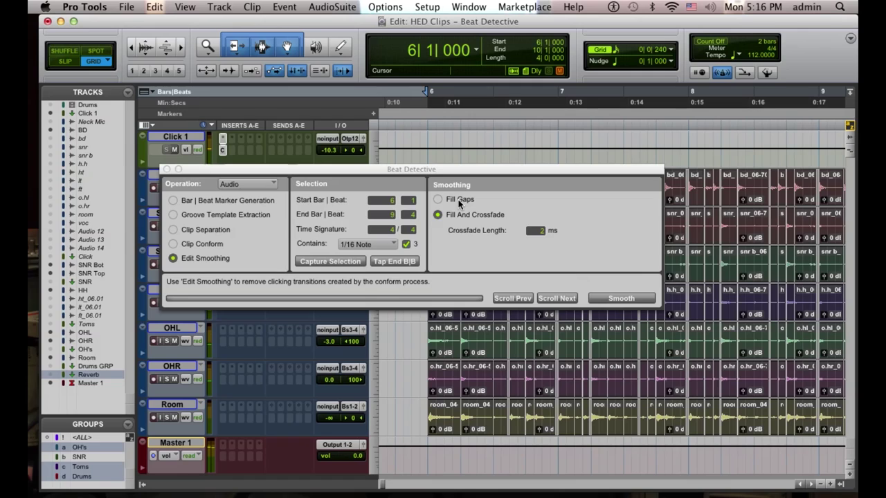
left_click(459, 201)
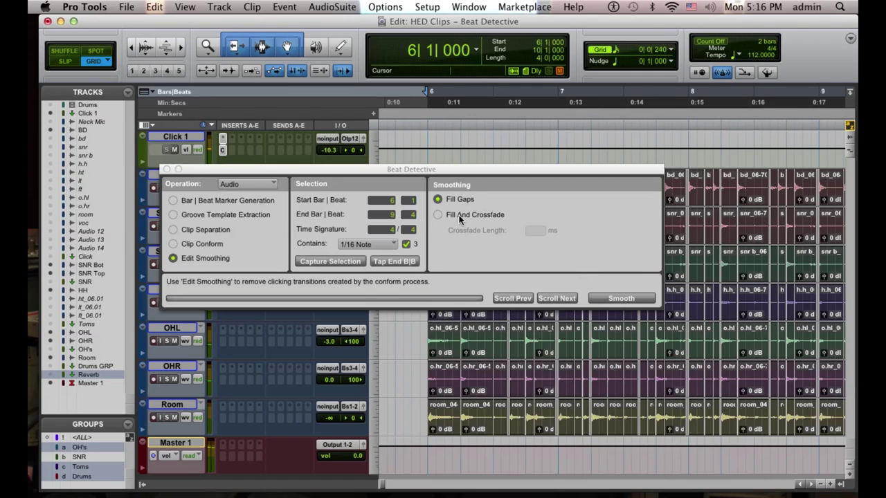
left_click(460, 216)
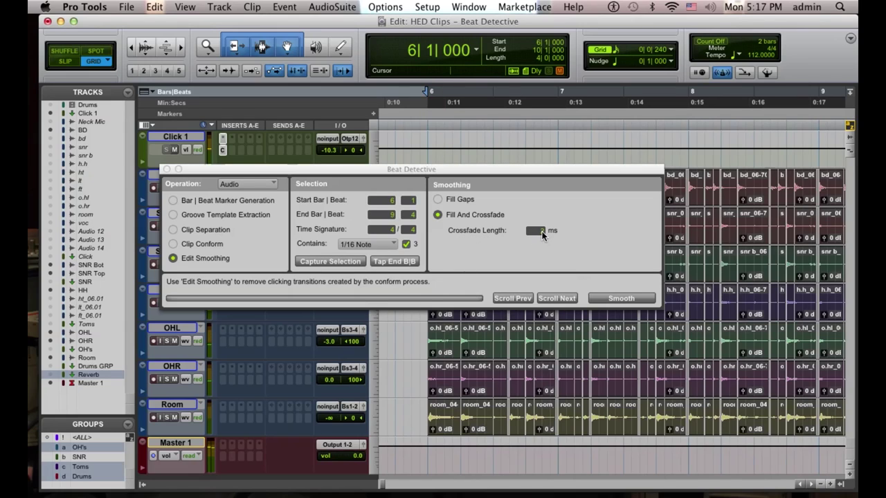
type("5")
left_click(621, 299)
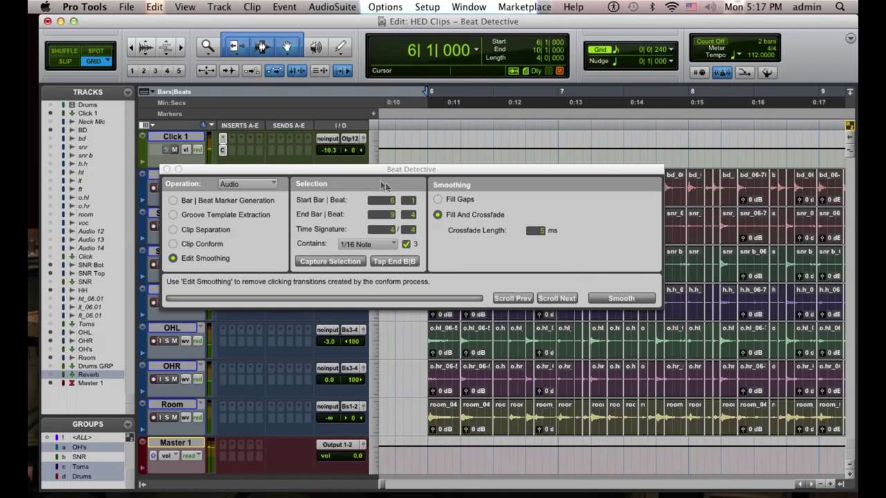
left_click(167, 169)
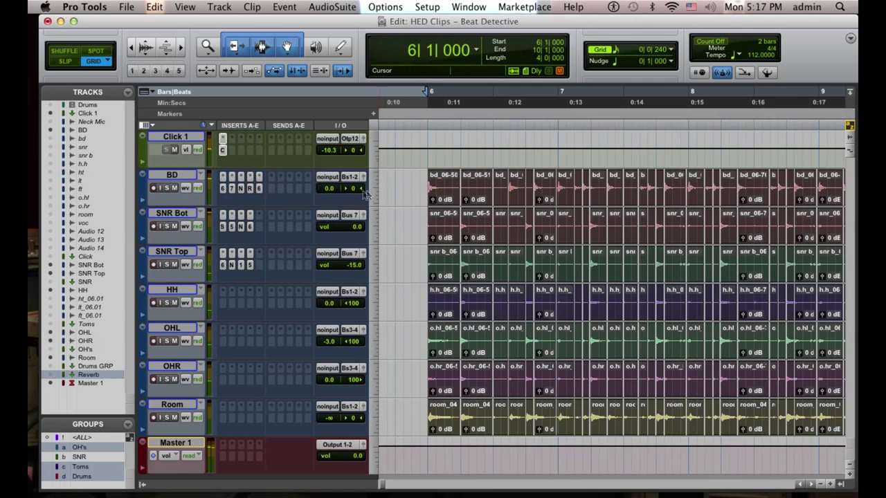
- Examine the filled gaps and crossfades at the clip boundaries up close, starting from bar 6
key("super+bracketright")
key("super+bracketright")
key("super+bracketright")
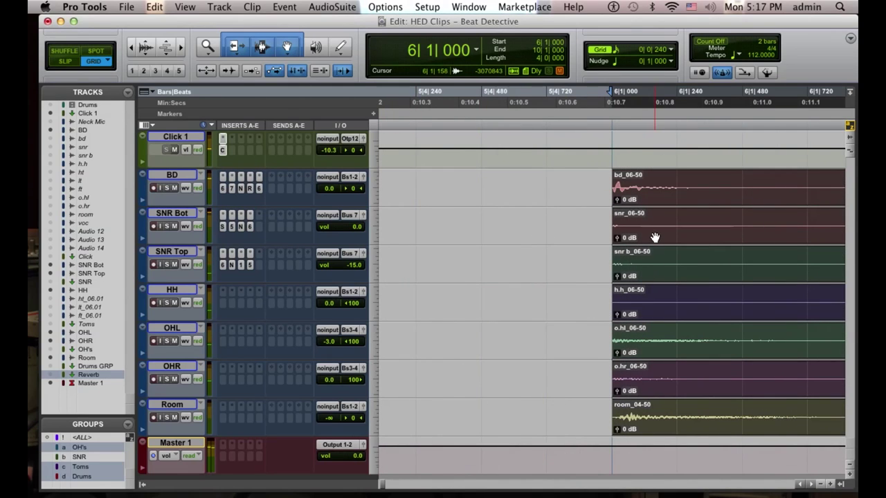
scroll(655, 237, "right", 10)
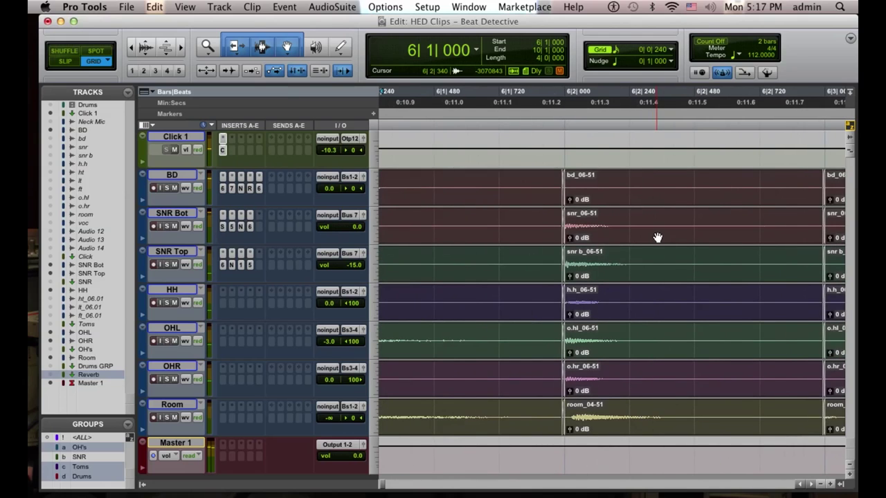
key("super+bracketleft")
key("super+bracketleft")
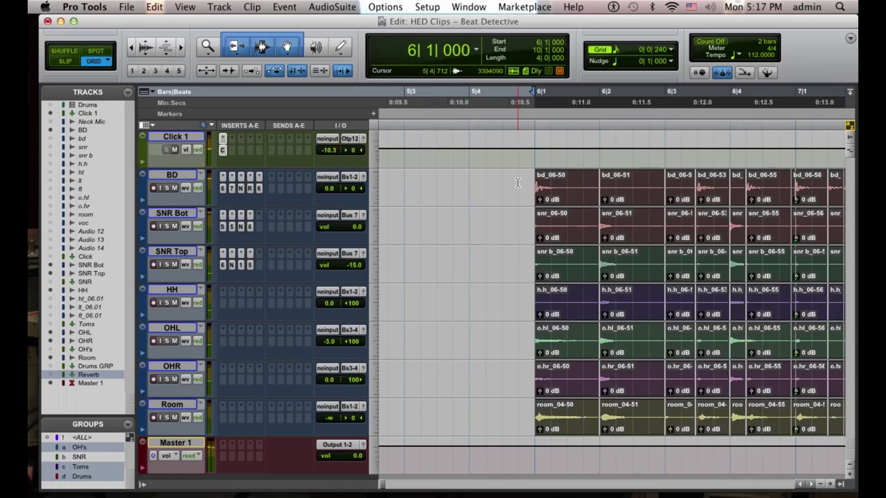
left_click(811, 486)
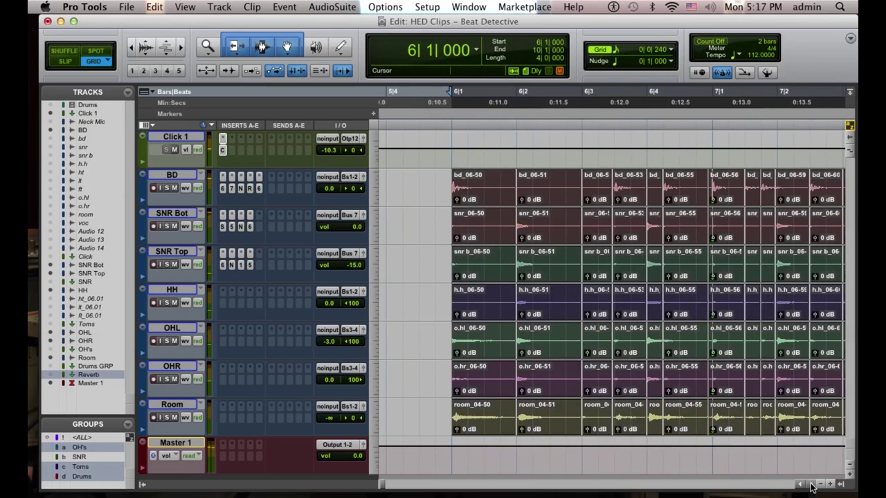